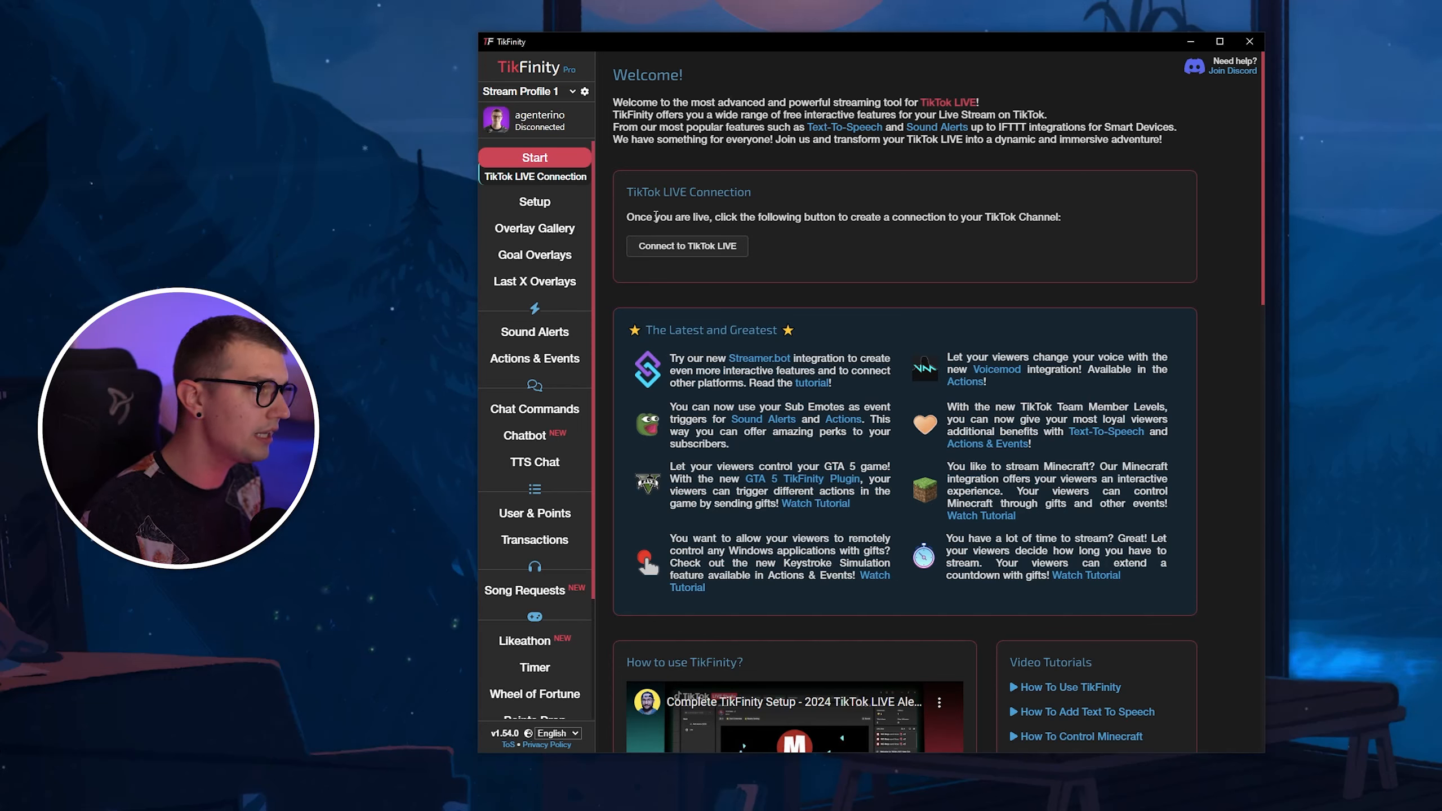
Try to connect TikFinity to the TikTok LIVE channel.
left_click(653, 257)
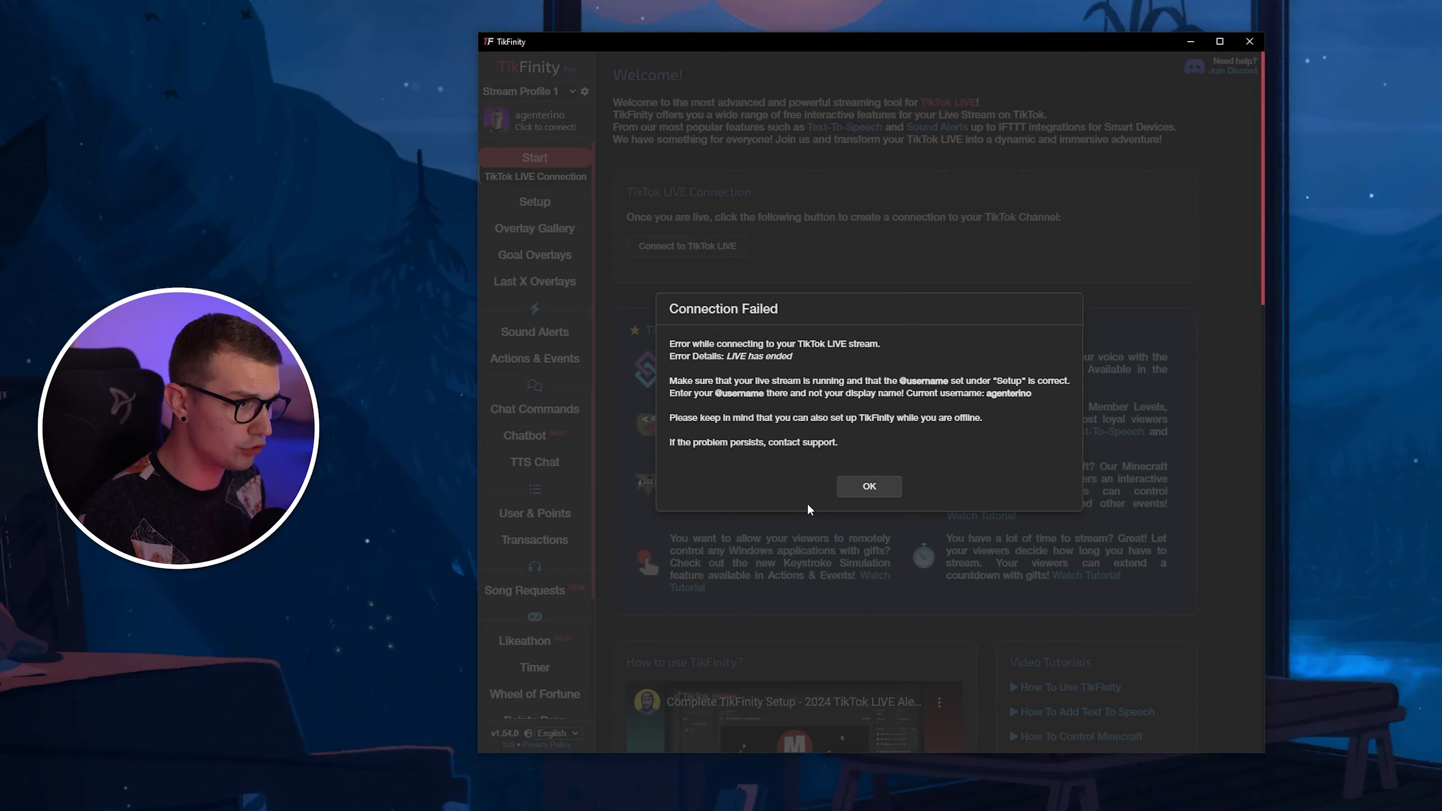
left_click(870, 490)
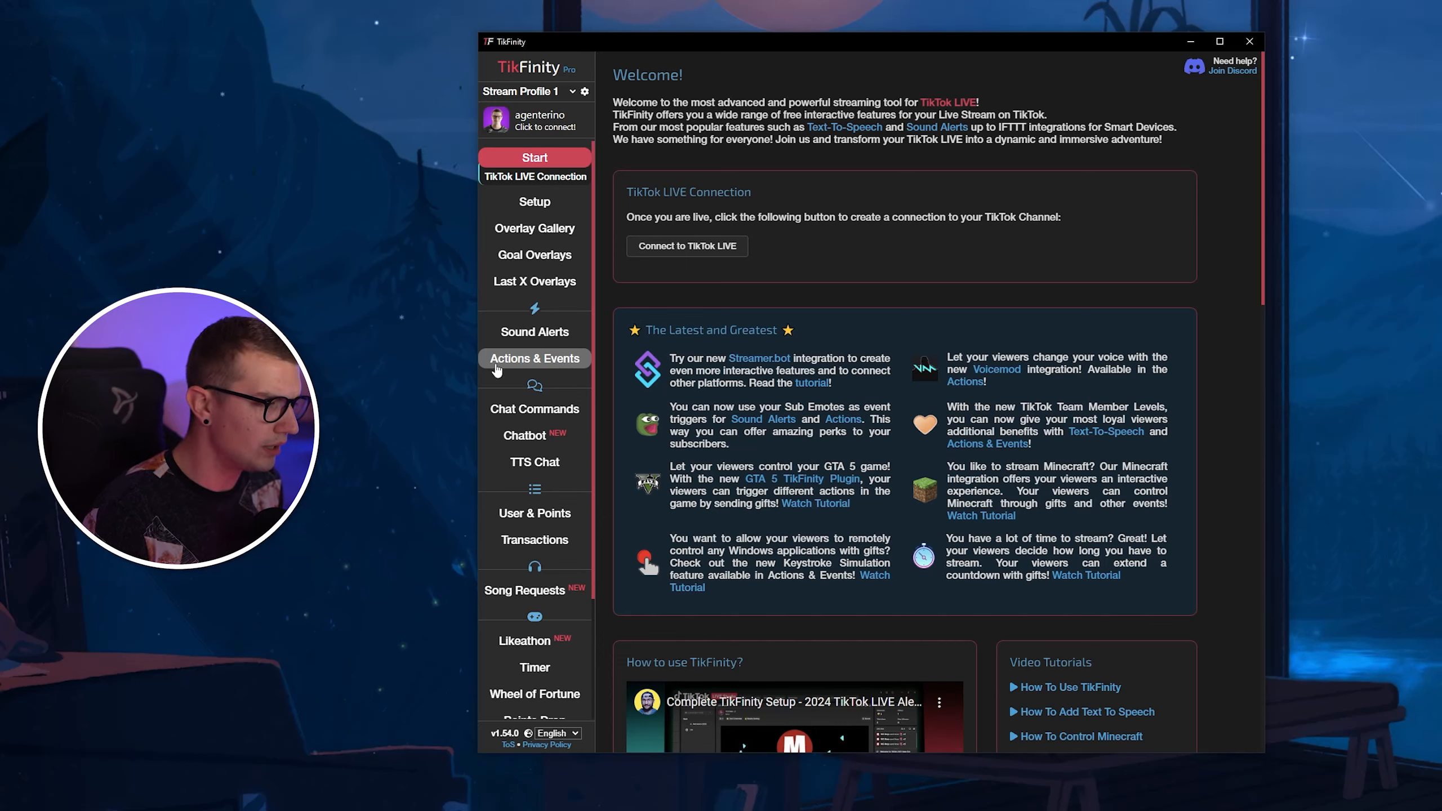
Open the Likeathon page and copy the Top Liker widget link.
scroll(497, 370, "down", 3)
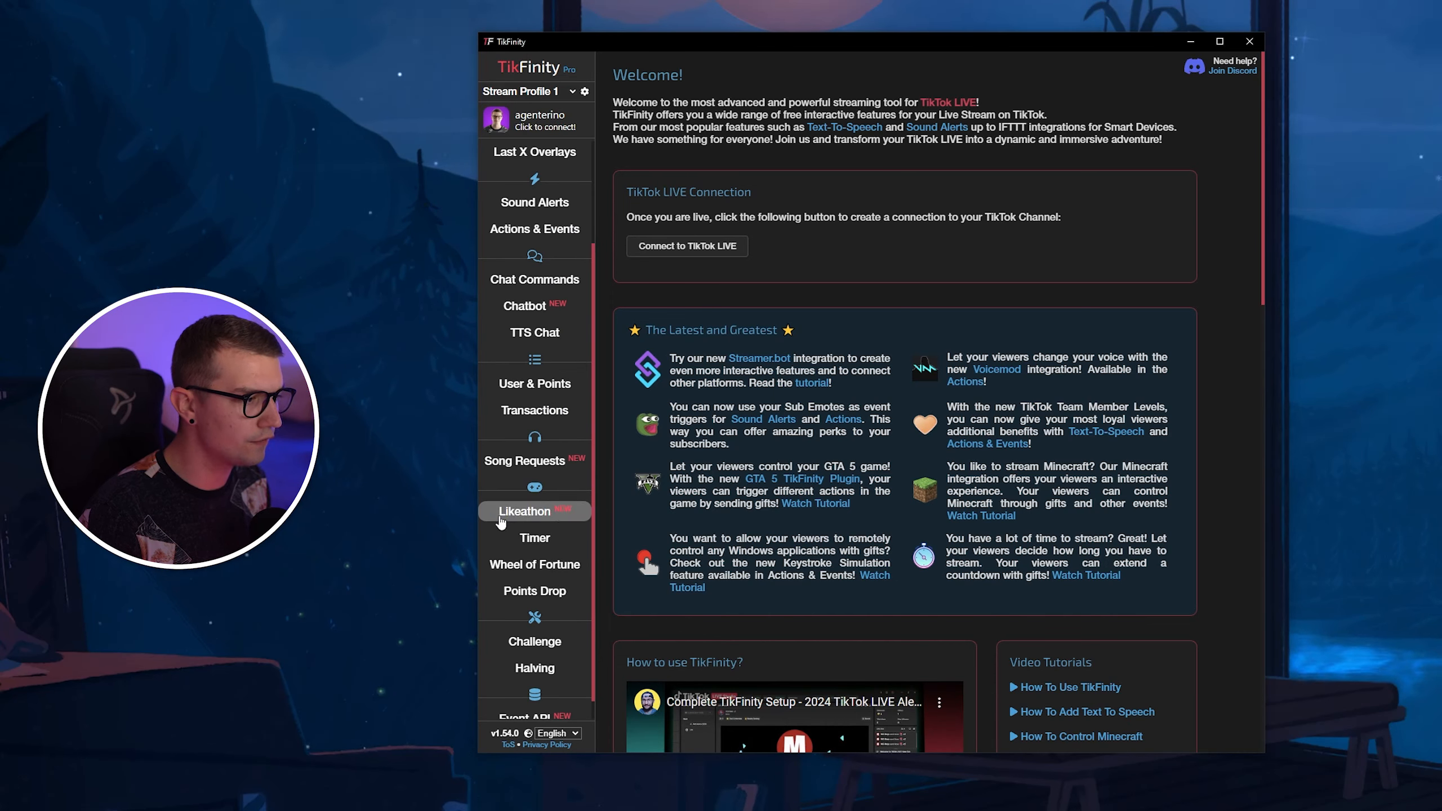
left_click(515, 518)
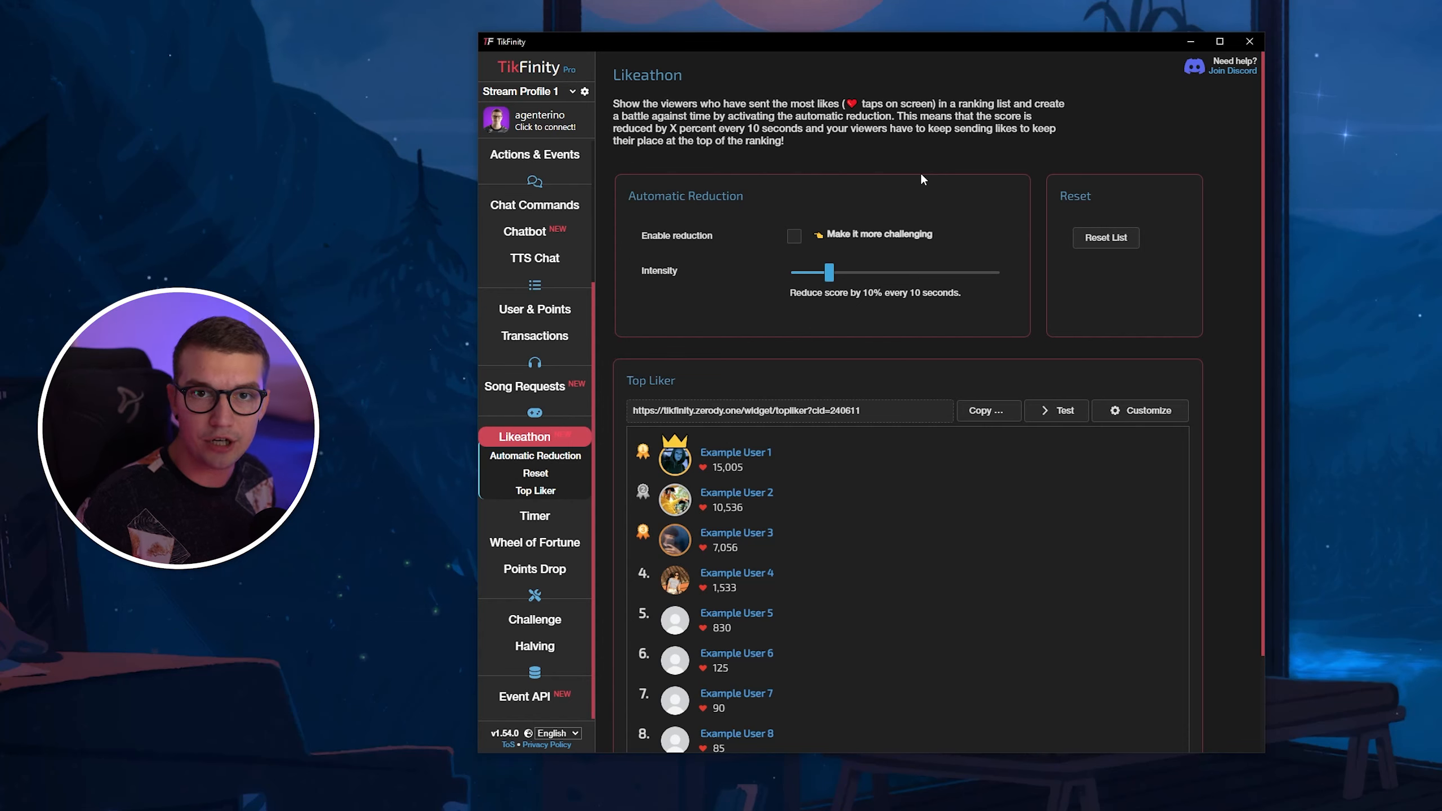
left_click(975, 412)
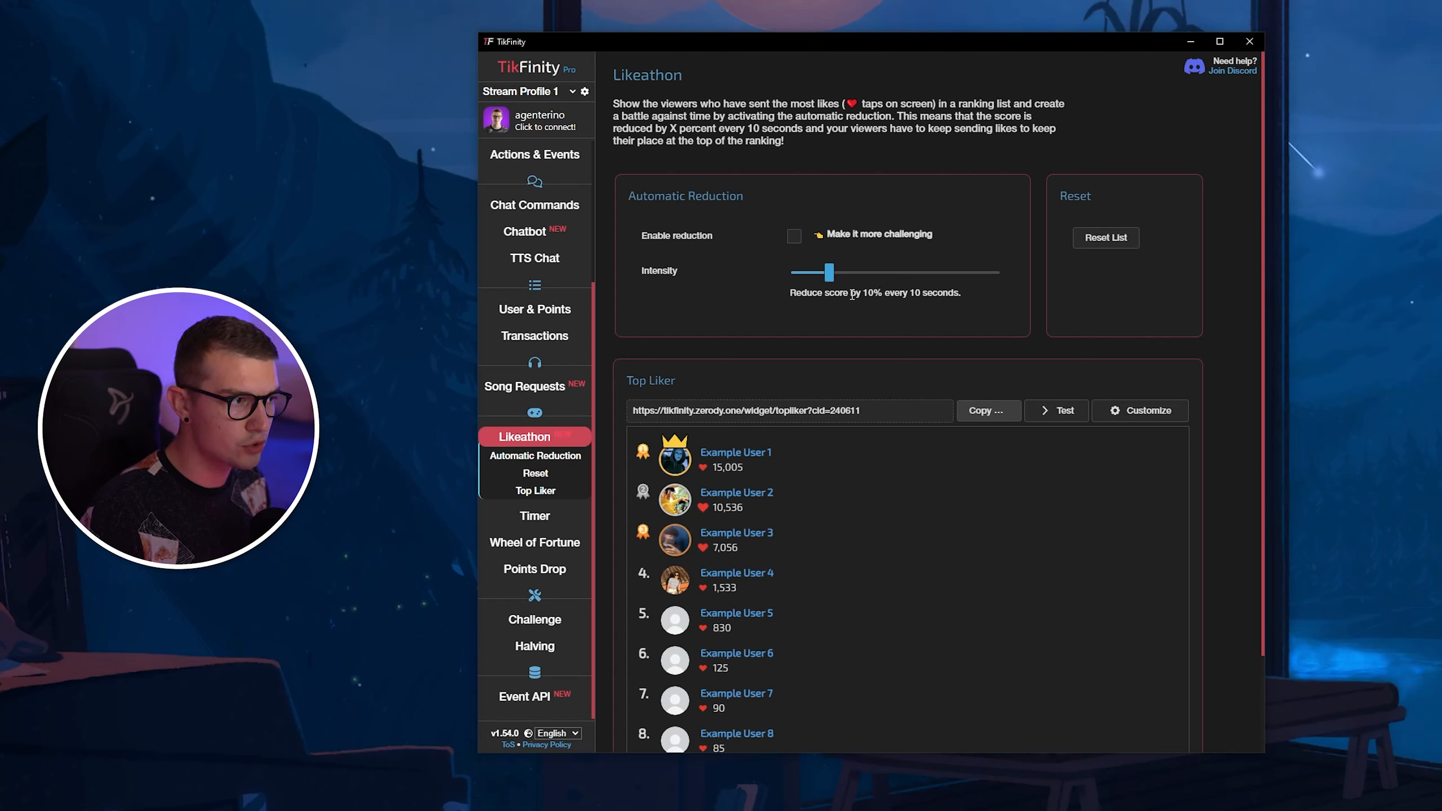
Try out the Likeathon's automatic score reduction at 5% and 10% intensity, and leave it disabled.
left_click_drag(829, 274, 808, 281)
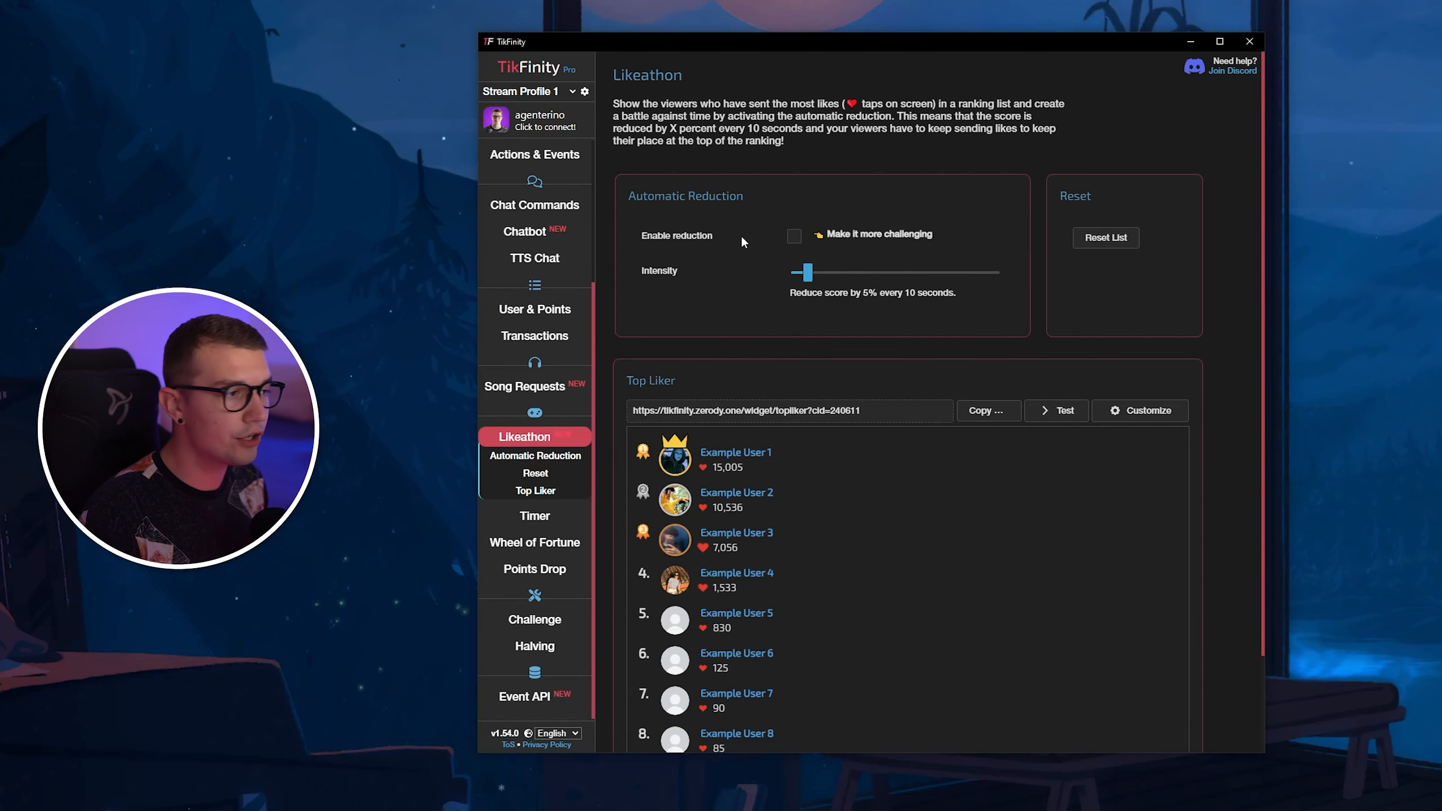
left_click(794, 235)
mouse_move(811, 269)
left_mouse_down()
mouse_move(831, 272)
mouse_move(799, 273)
mouse_move(945, 287)
mouse_move(793, 274)
mouse_move(833, 277)
left_mouse_up()
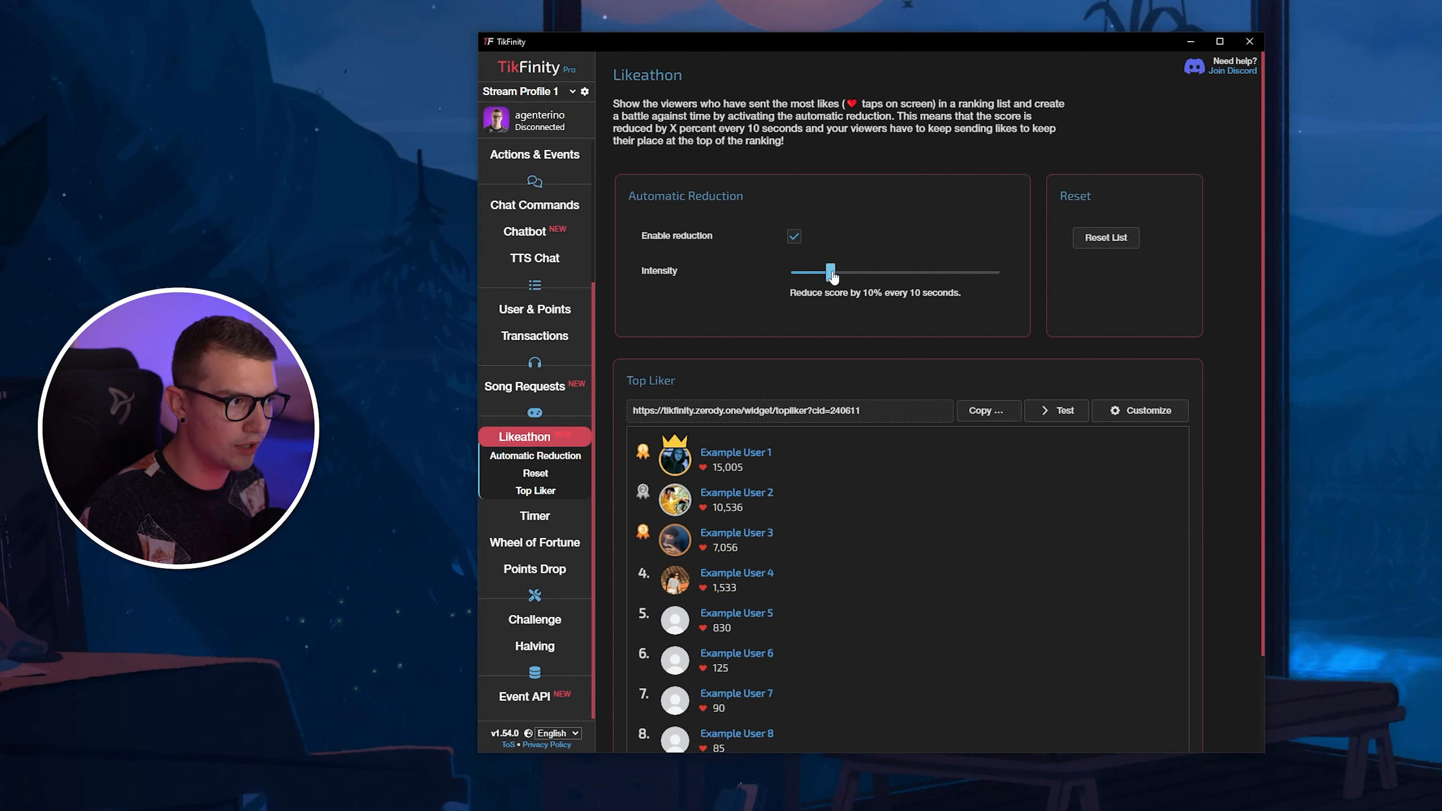
left_click(794, 238)
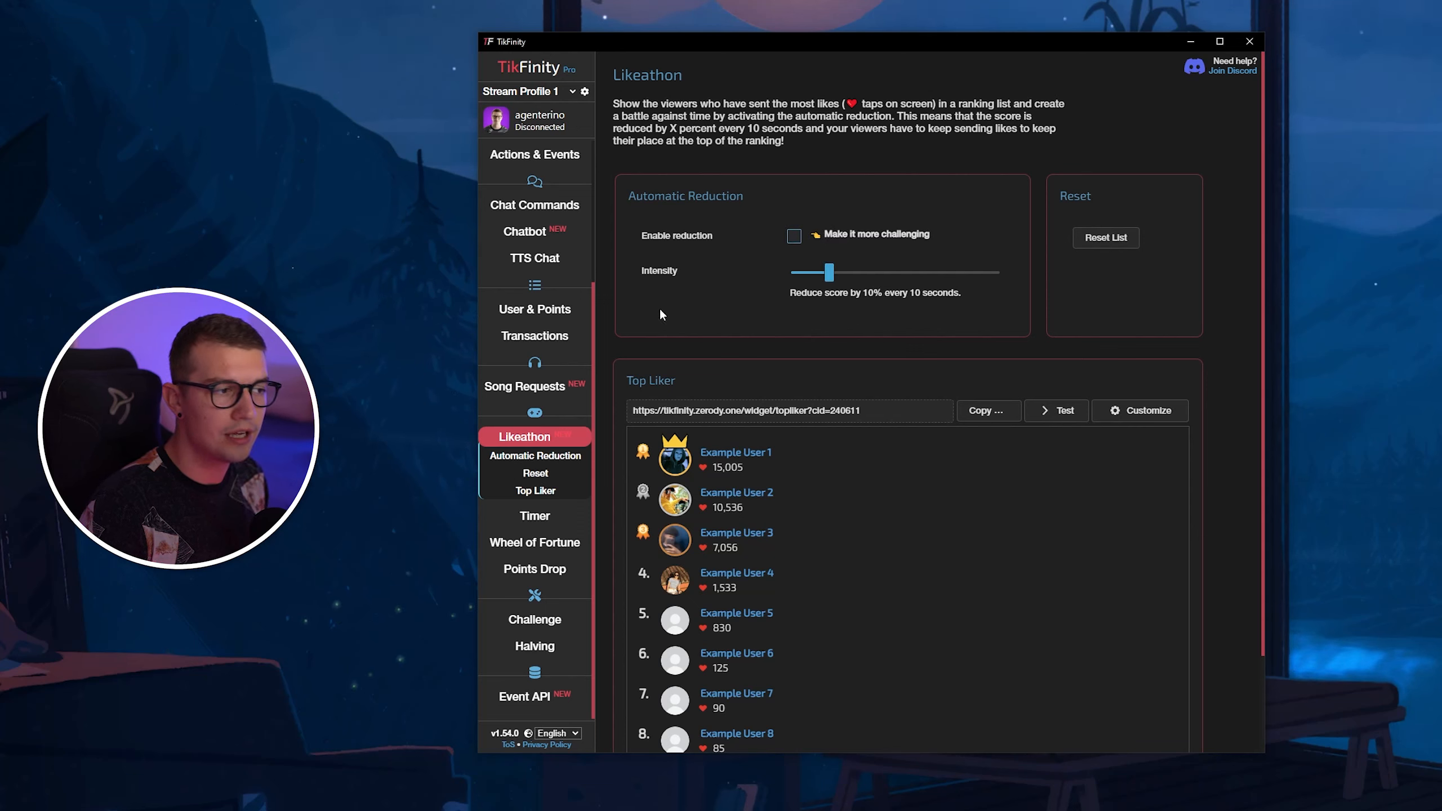
Copy the Top Liker widget link again and add it as a Link source to the Portrait scene in TikTok LIVE Studio.
left_click(986, 414)
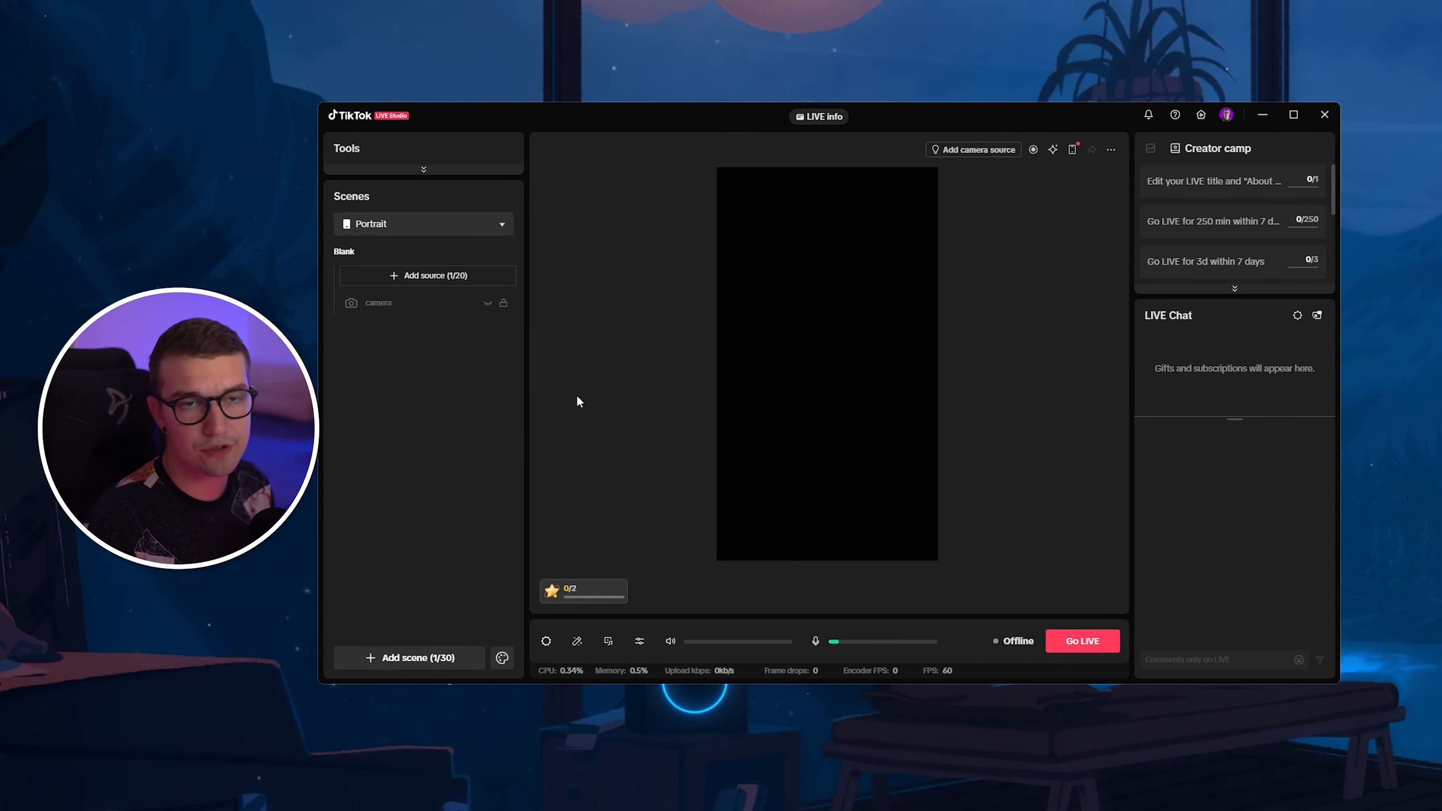
left_click(423, 278)
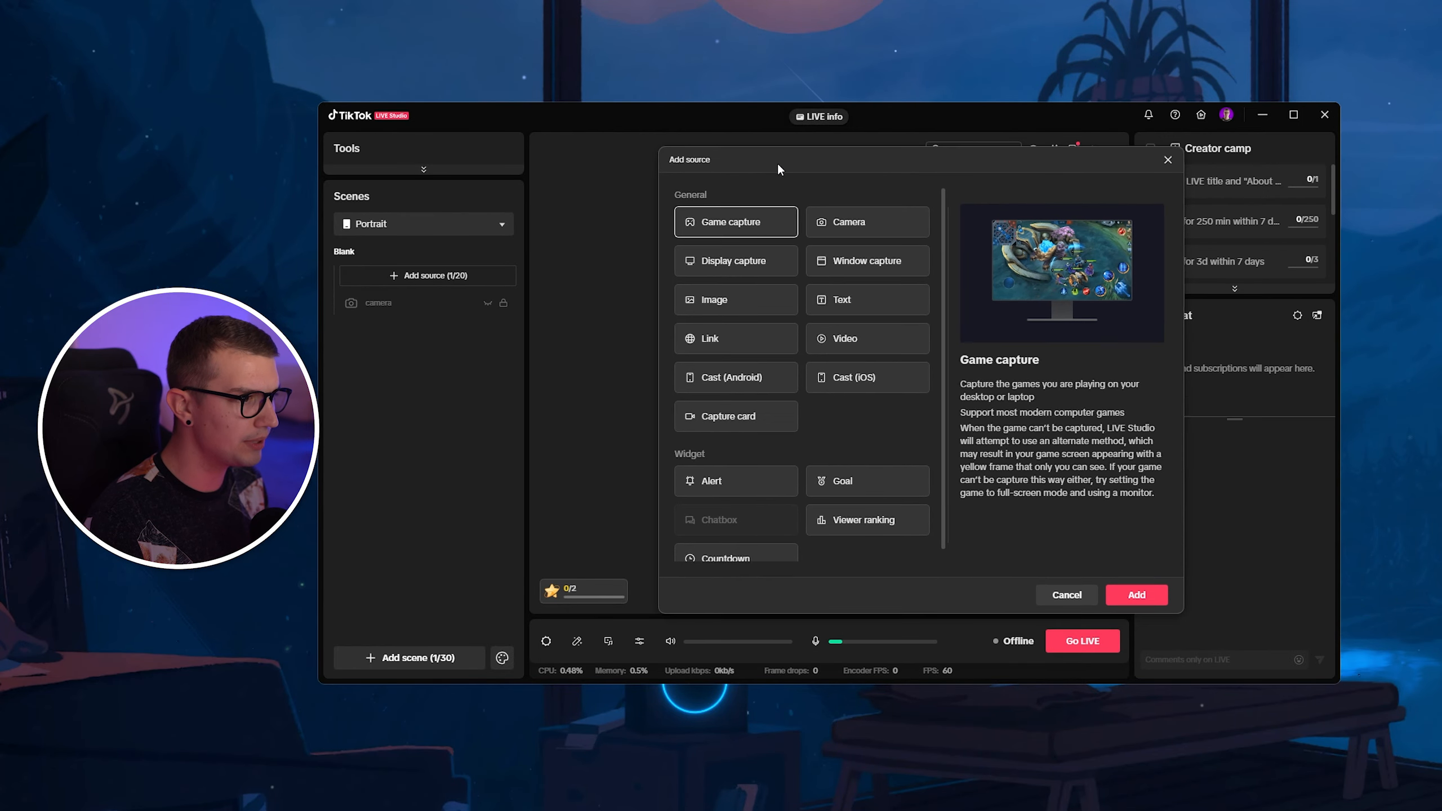
left_click(705, 340)
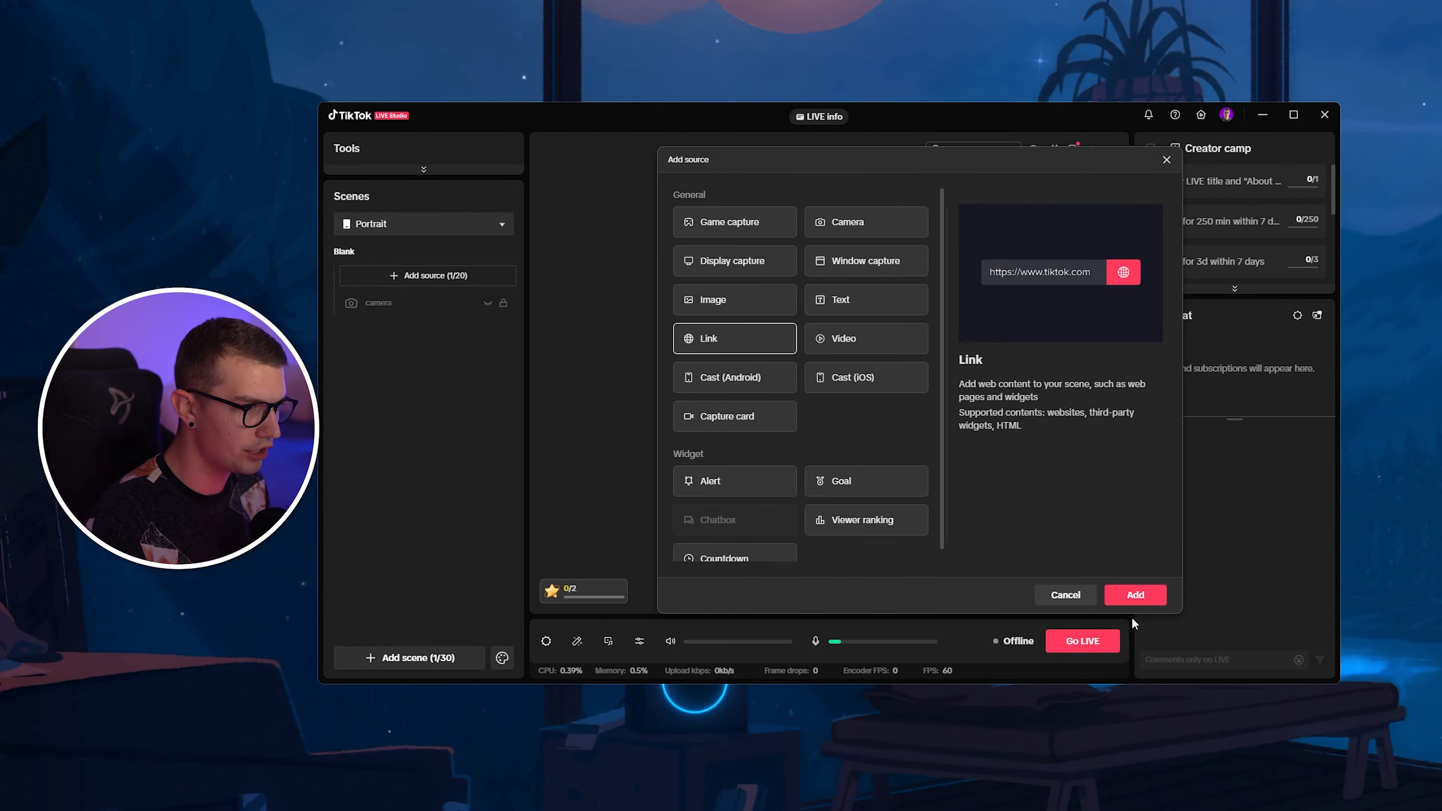
left_click(1134, 594)
left_click(717, 316)
key("ctrl+v")
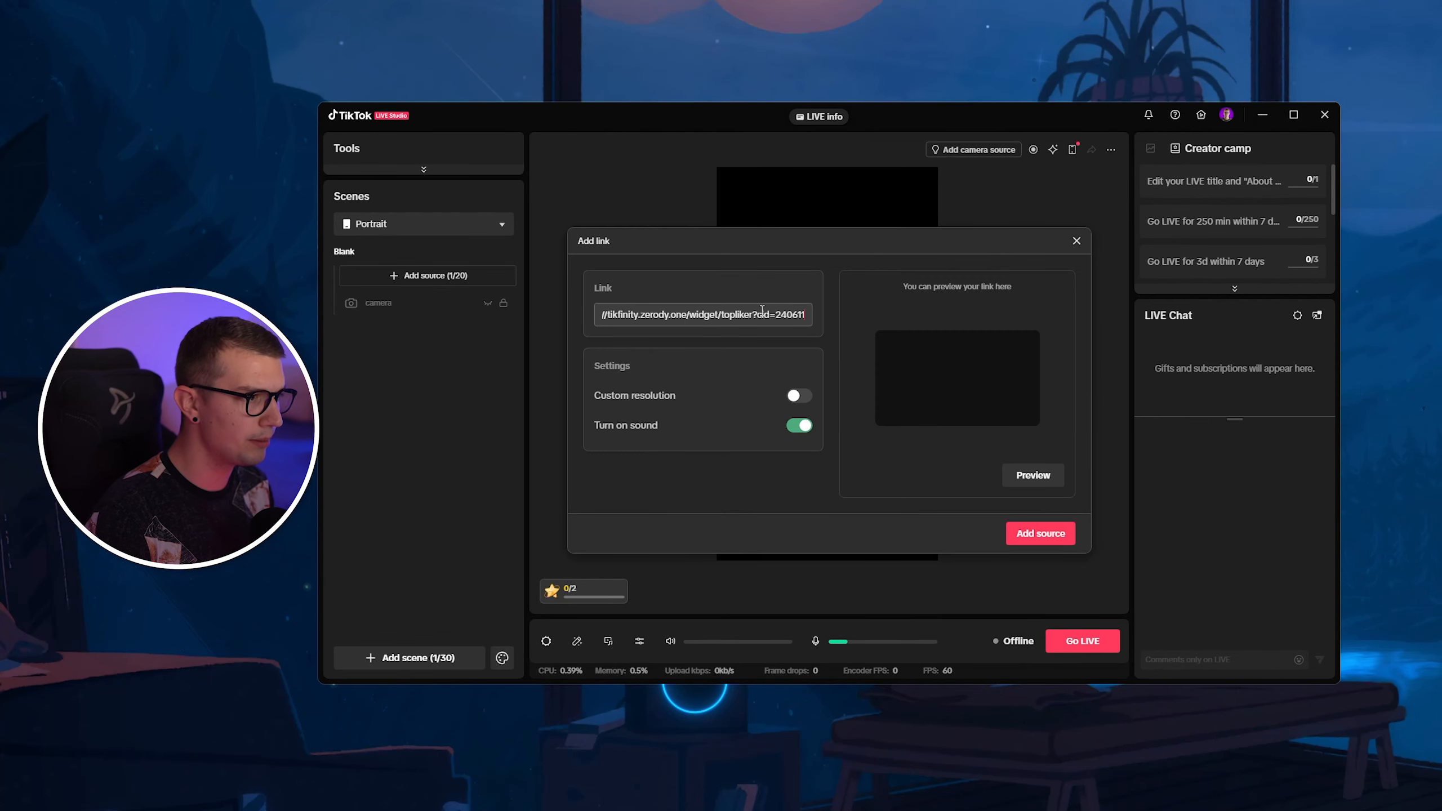
left_click_drag(723, 315, 476, 316)
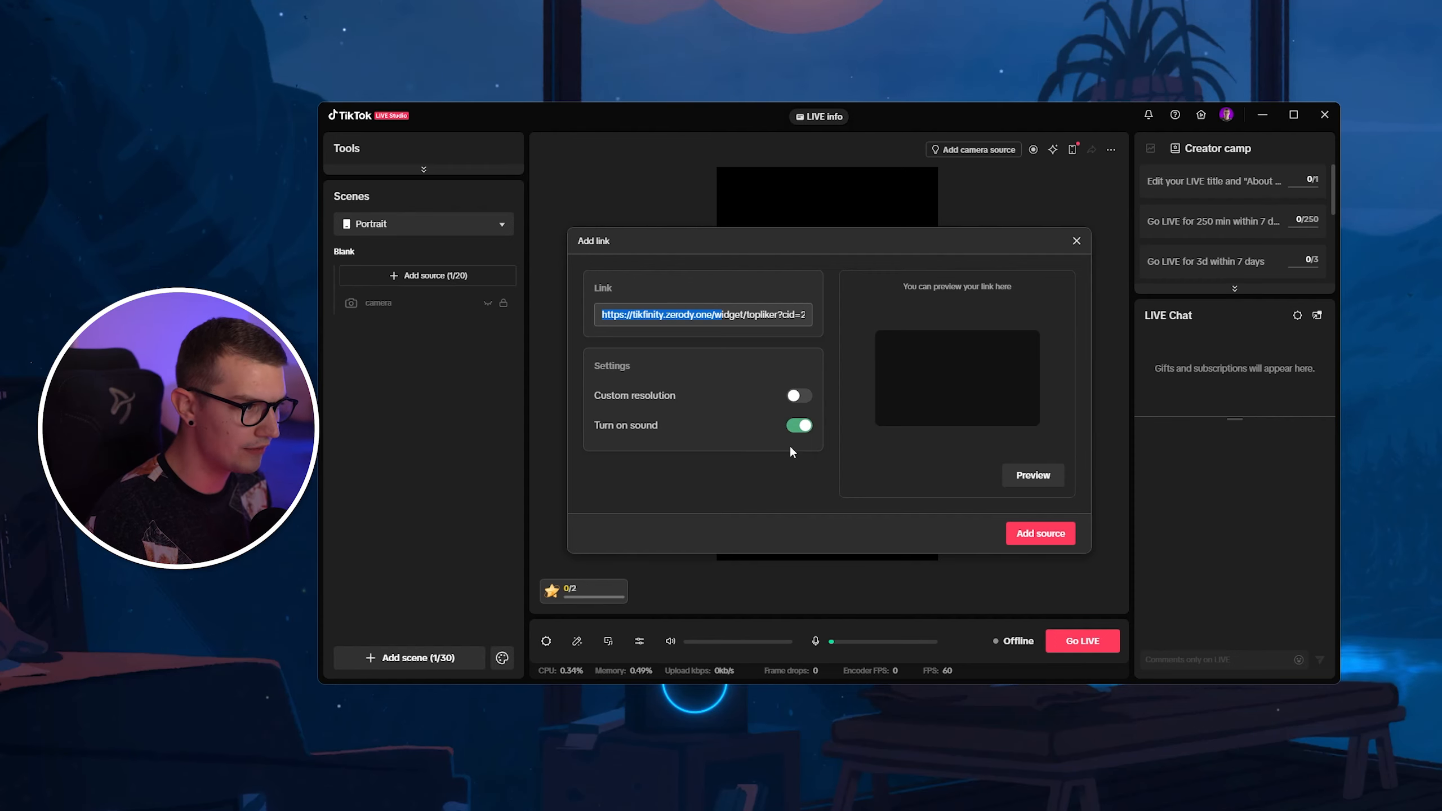
left_click(1030, 537)
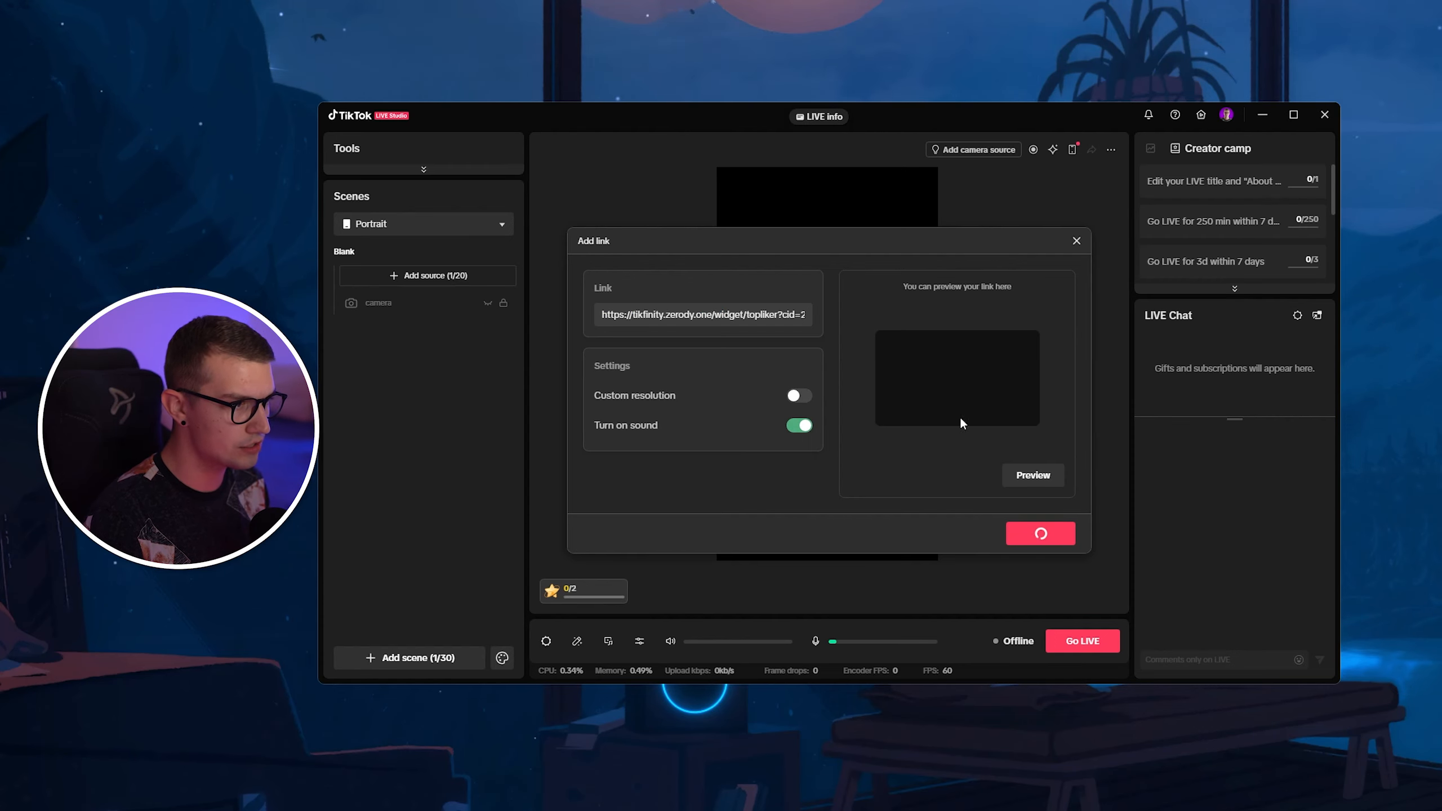
Enlarge the Link source and move it to the upper part of the portrait canvas.
left_click(410, 314)
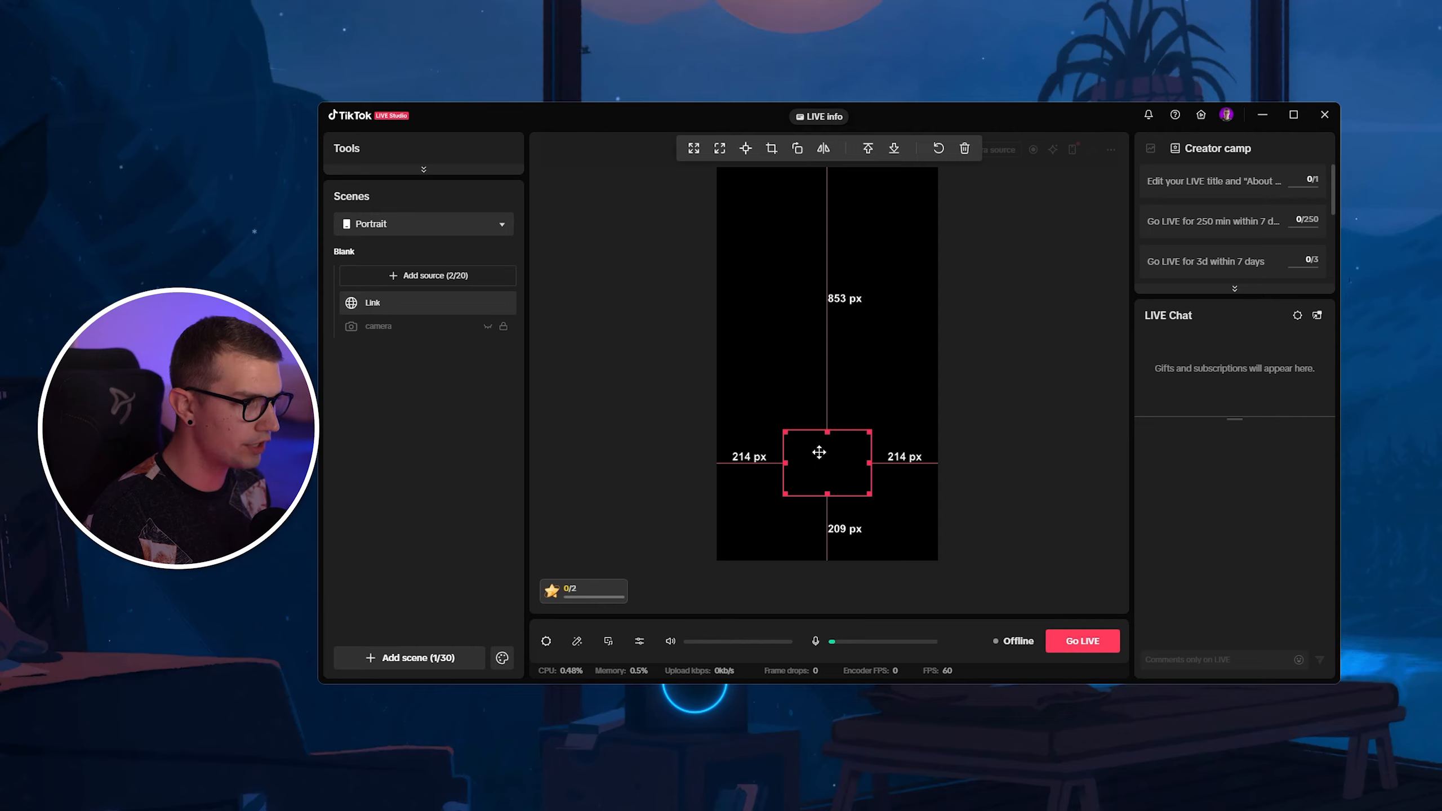
left_click_drag(819, 453, 894, 294)
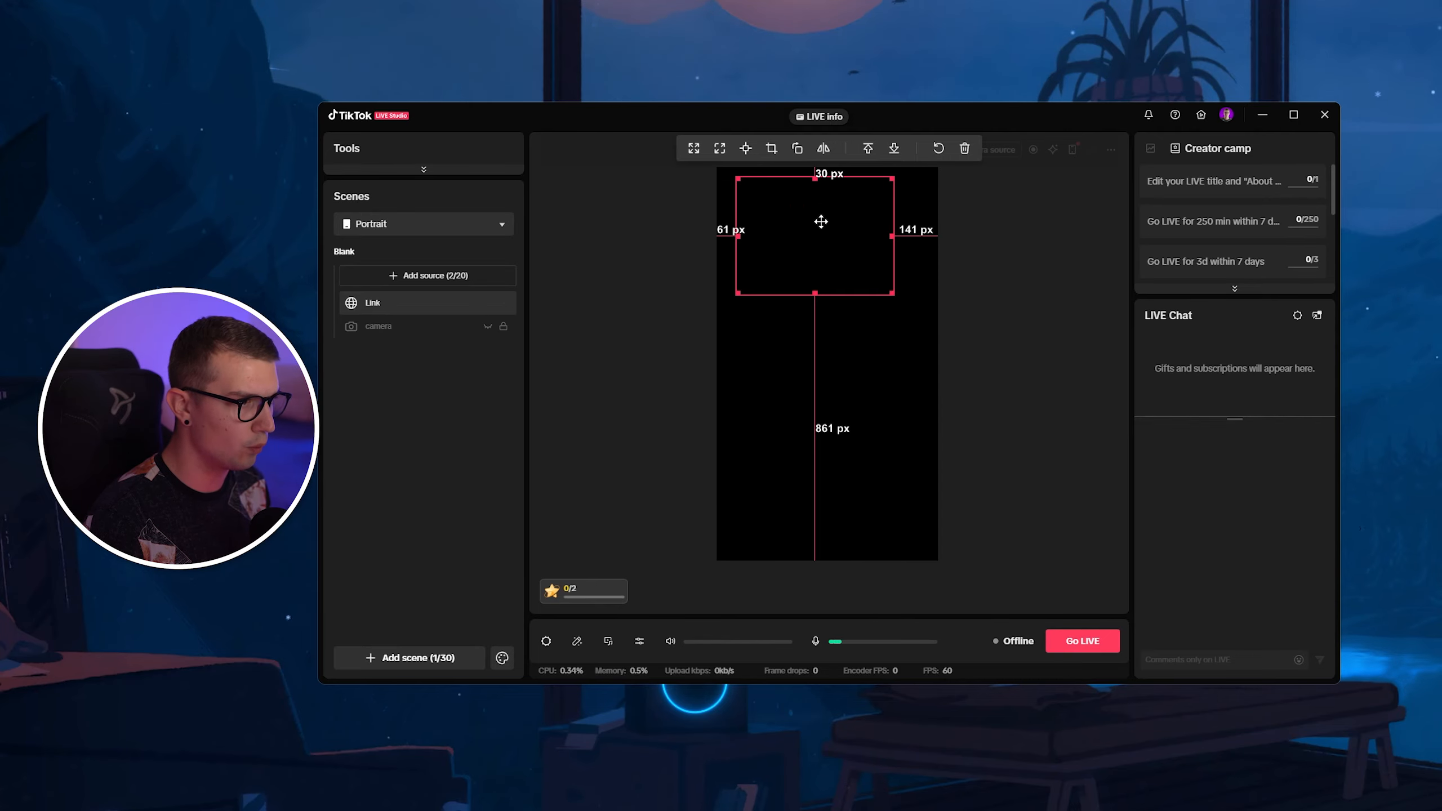
left_click_drag(821, 222, 828, 222)
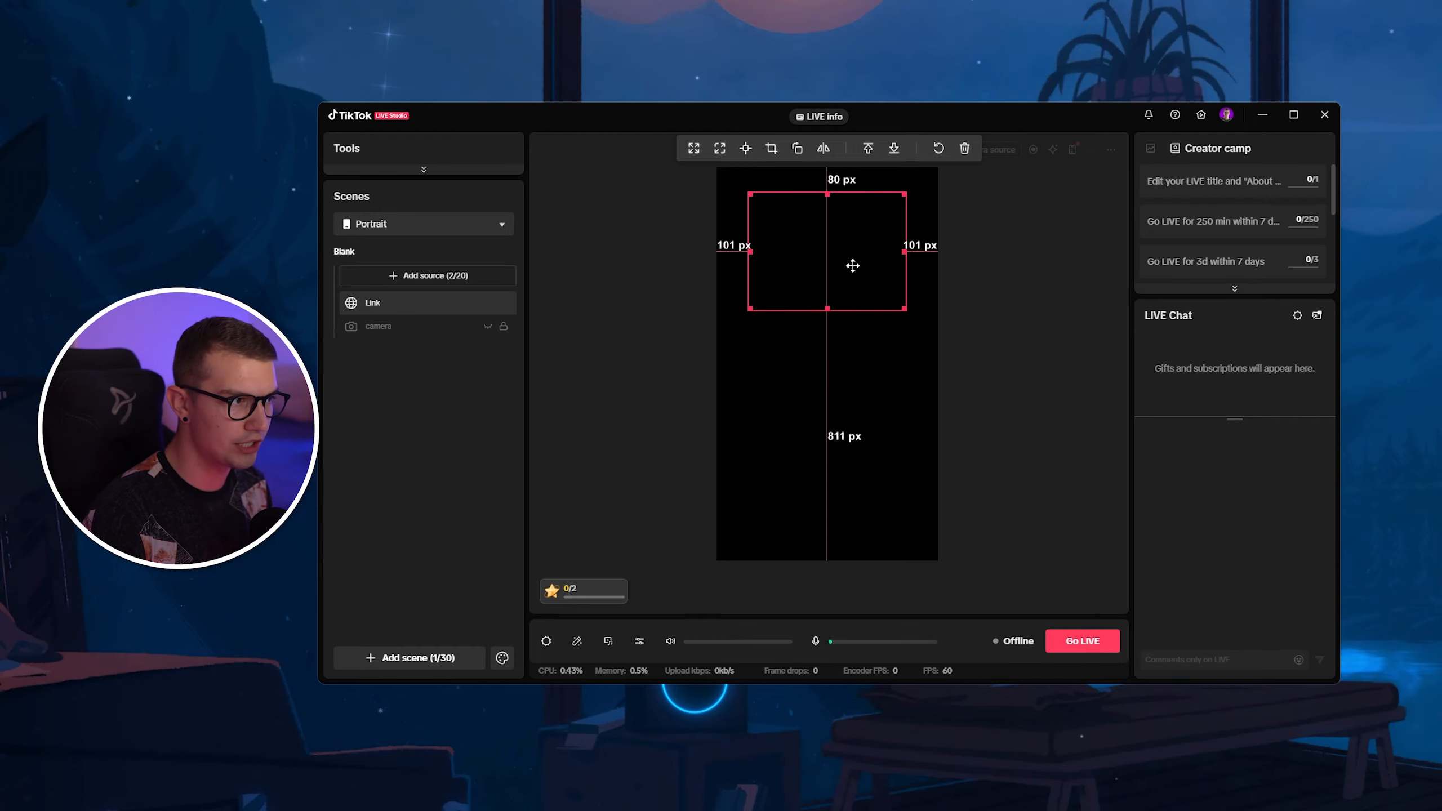
mouse_move(853, 264)
left_mouse_down()
mouse_move(851, 277)
mouse_move(818, 242)
mouse_move(844, 248)
left_mouse_up()
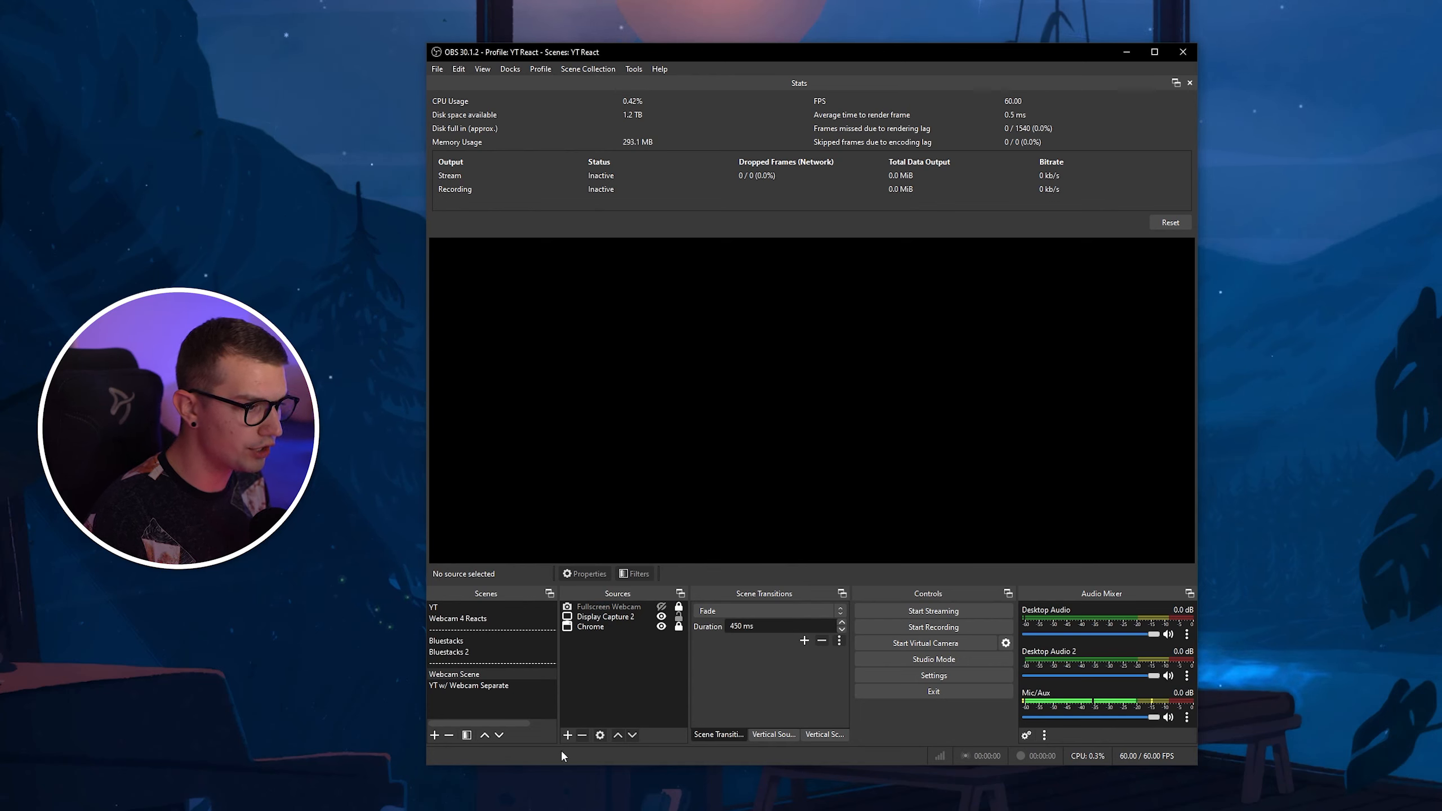
Switch to OBS and add a new Browser source that uses the Top Liker widget link as its URL.
left_click(568, 735)
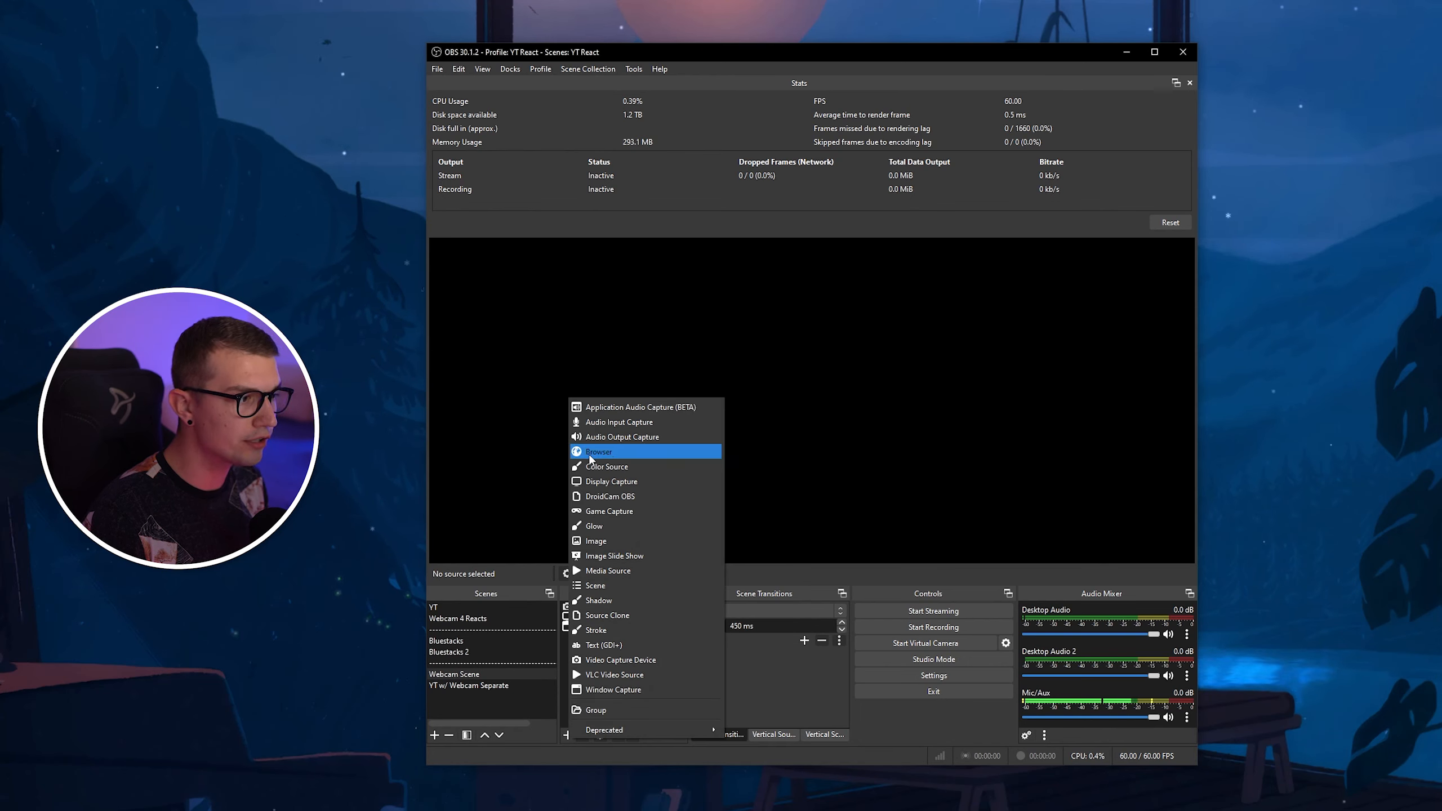
left_click(603, 458)
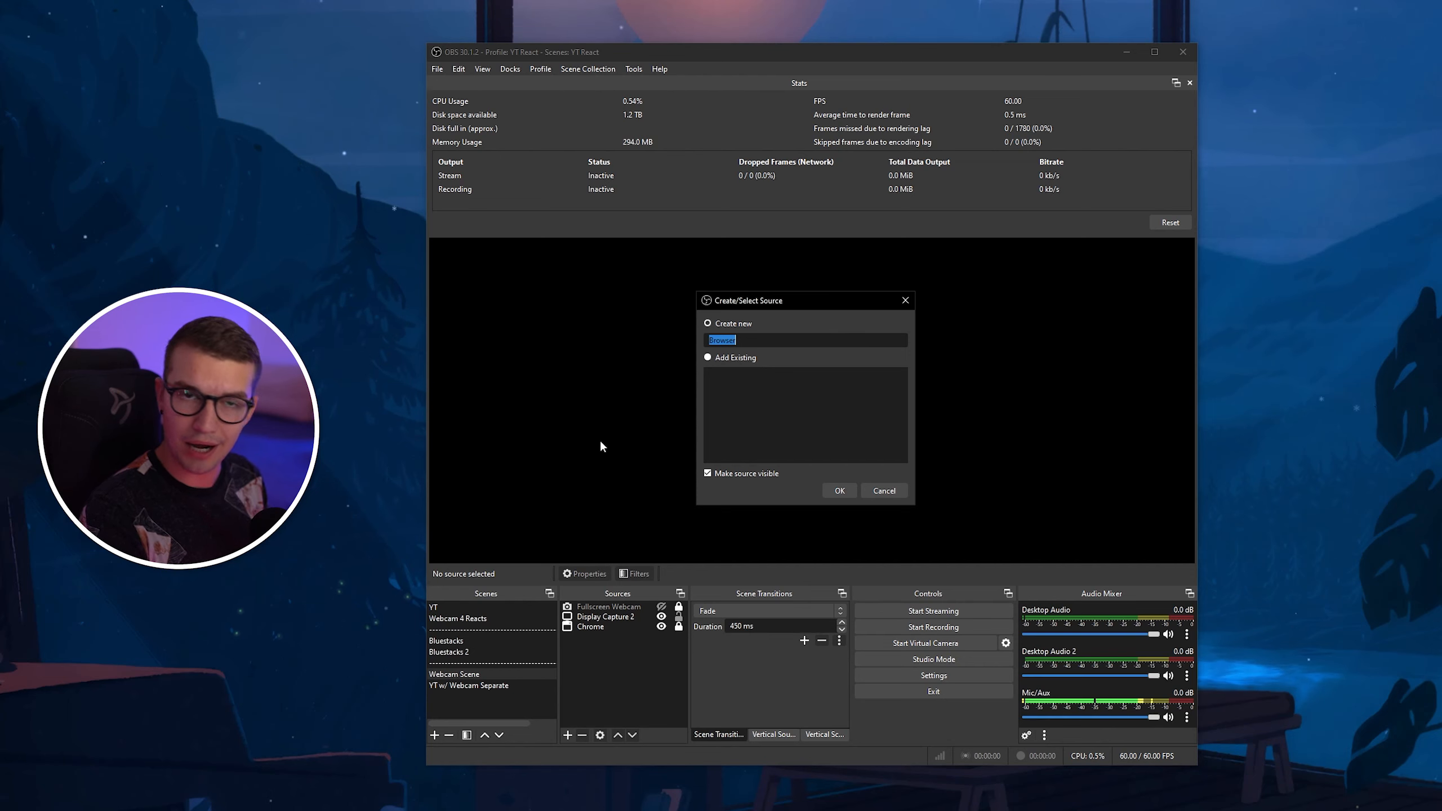
left_click(839, 490)
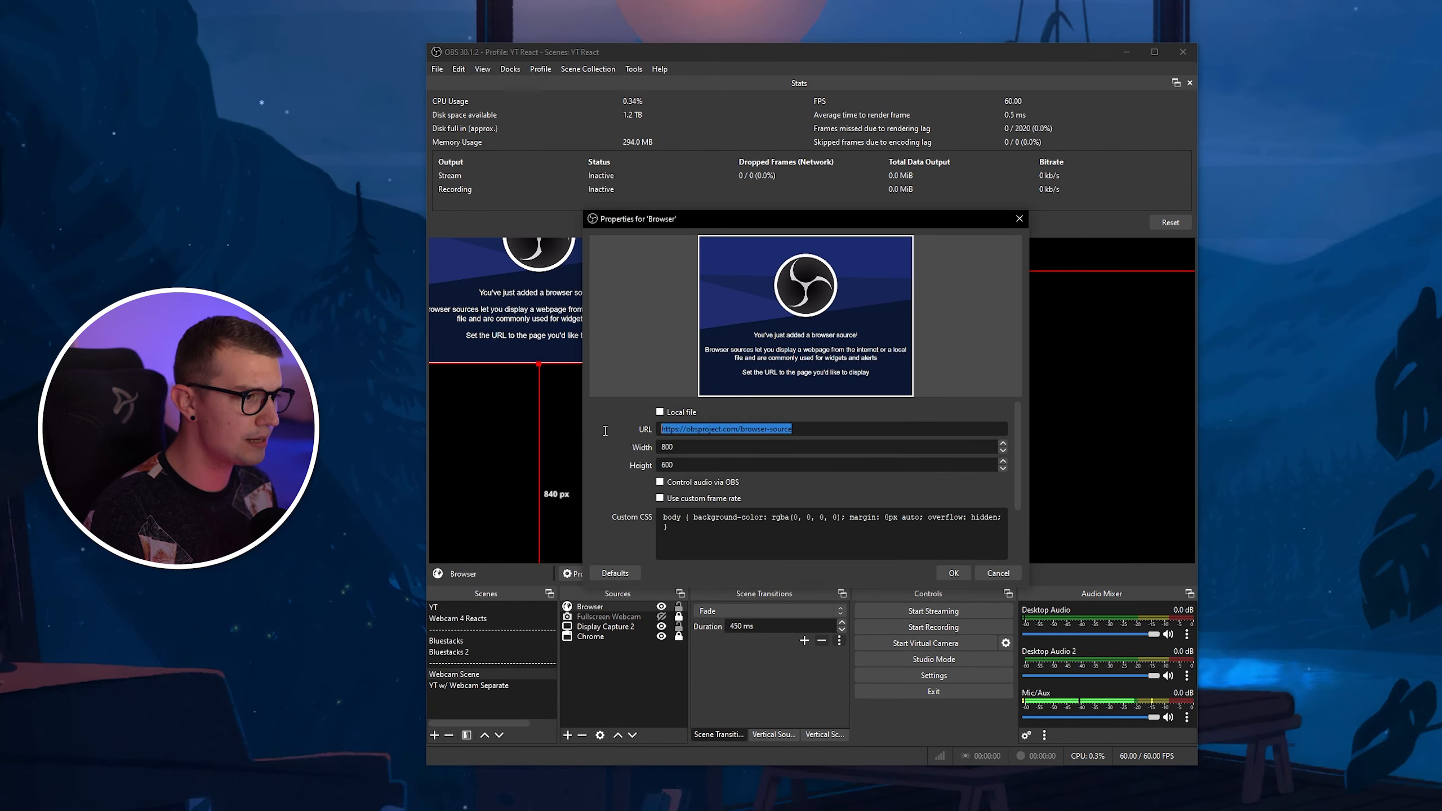
triple_click(773, 428)
key("ctrl+v")
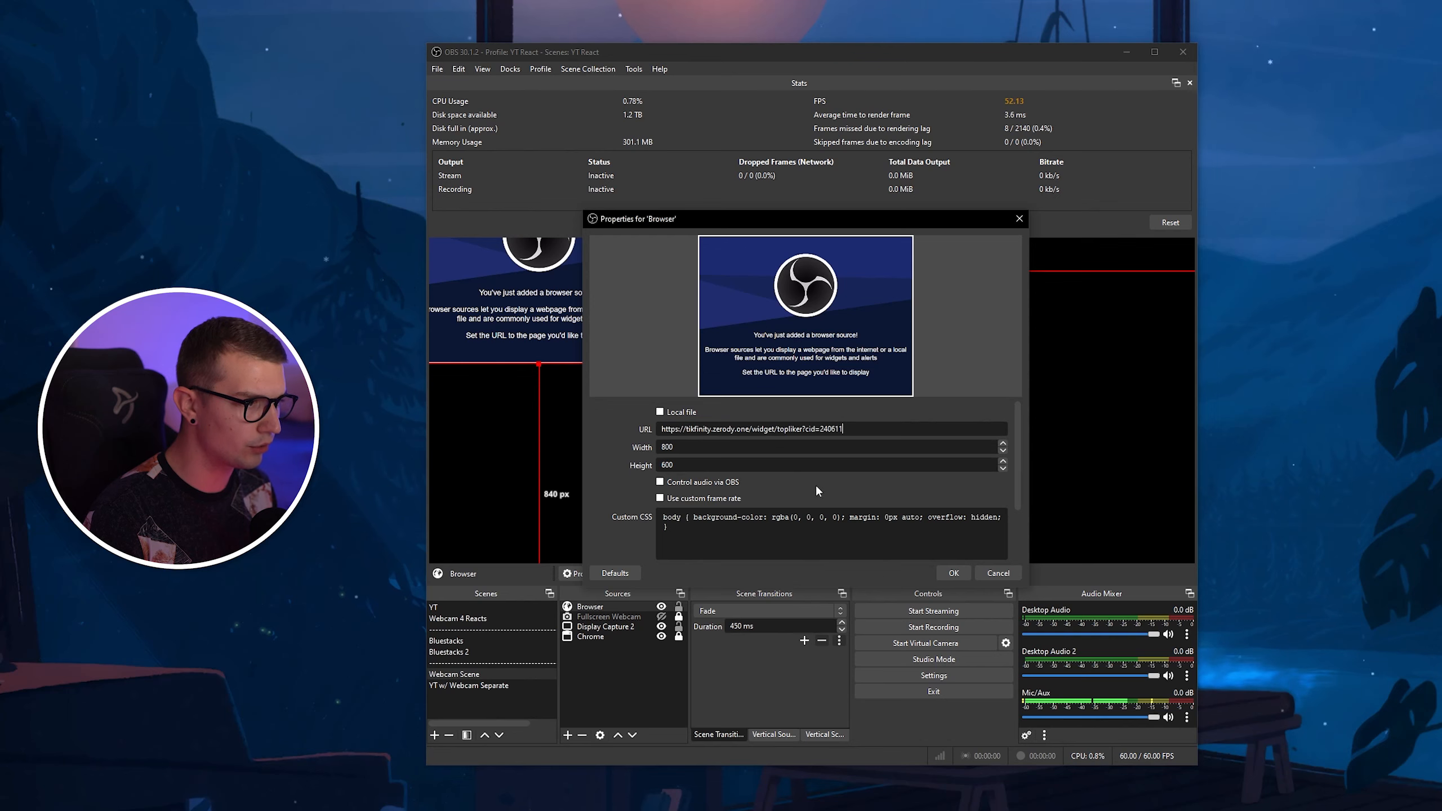
left_click(964, 574)
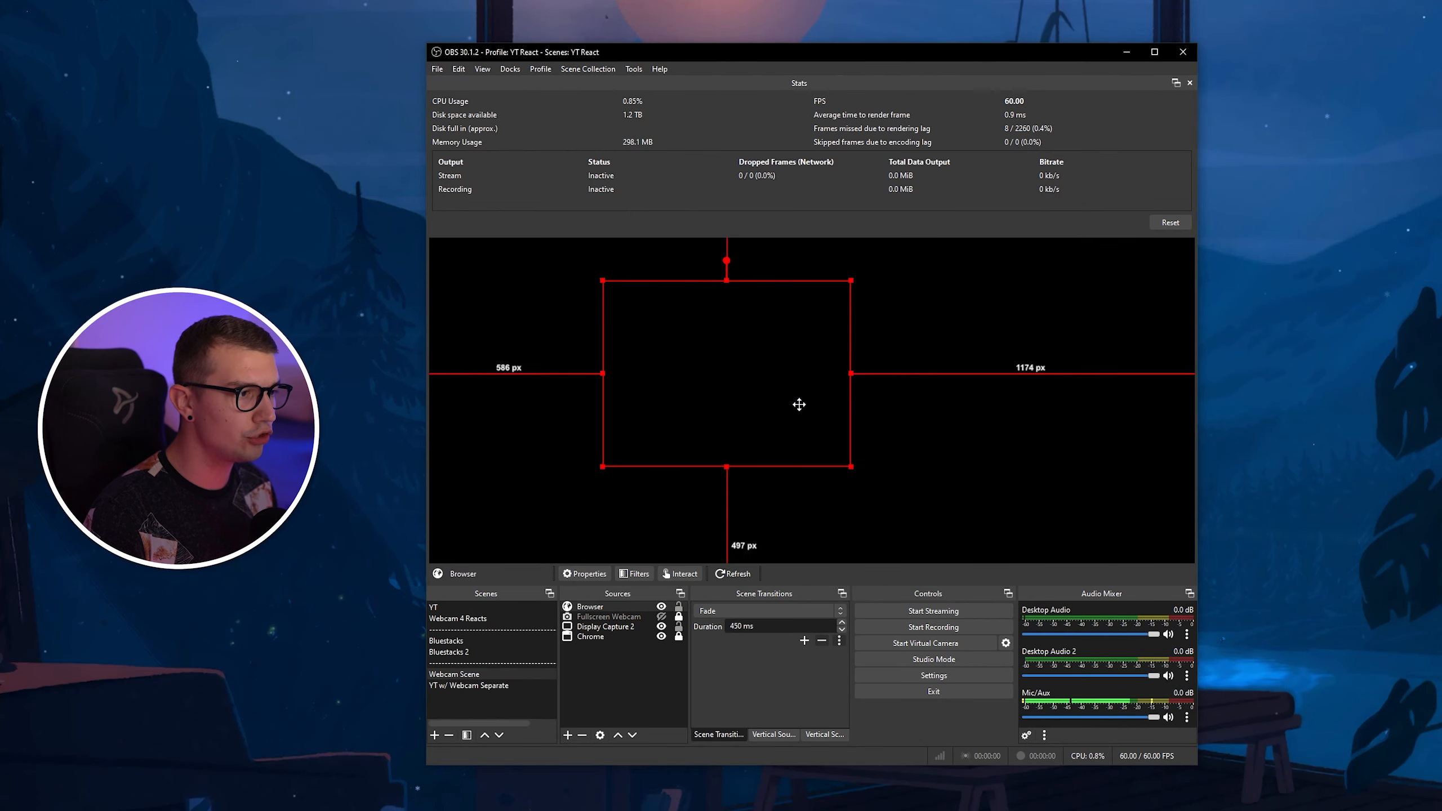
Resize the Browser source and place it in the canvas's upper left area, about 296 px from the left edge and 740 px from the bottom.
left_click_drag(926, 391, 897, 404)
left_click_drag(948, 459, 889, 416)
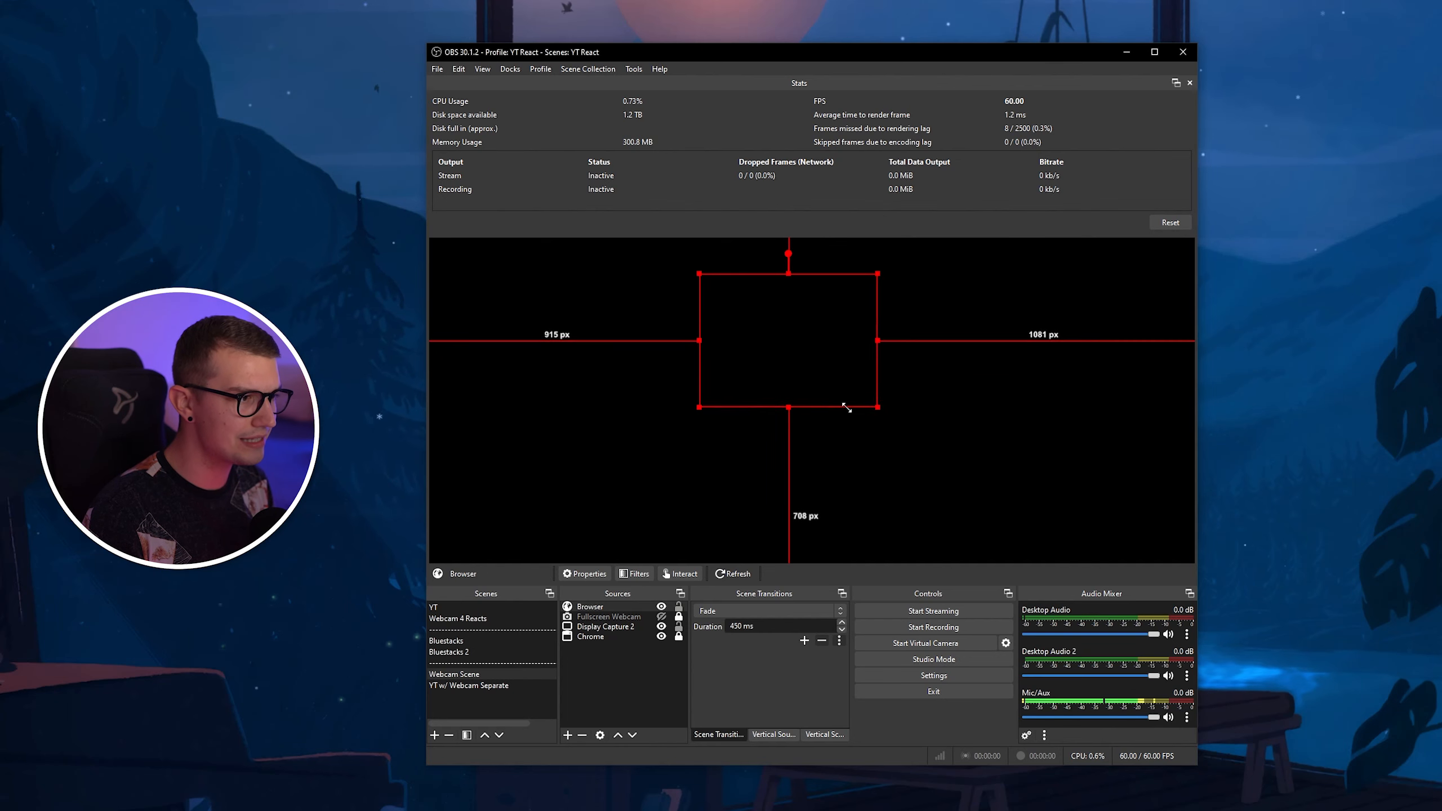
left_click_drag(786, 350, 623, 330)
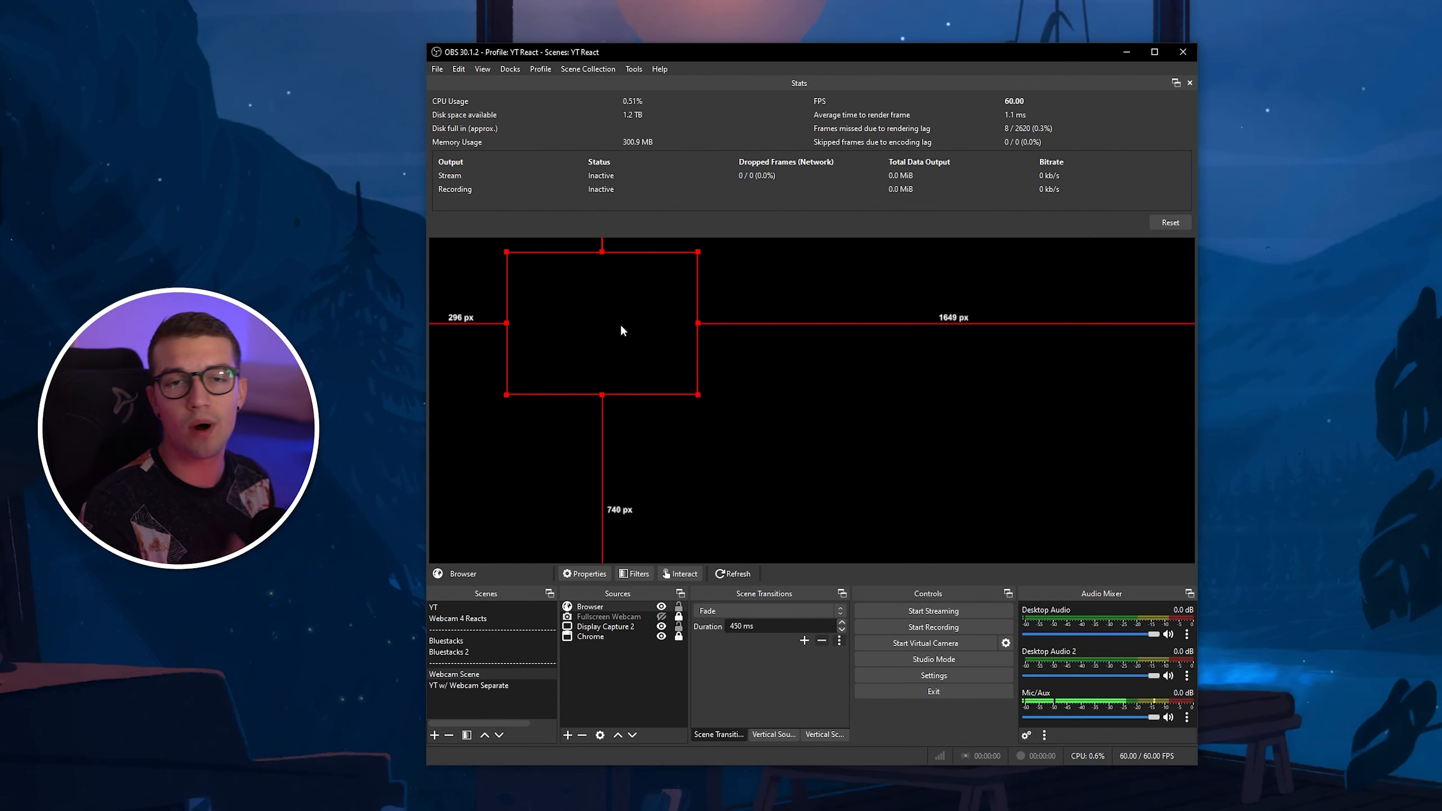